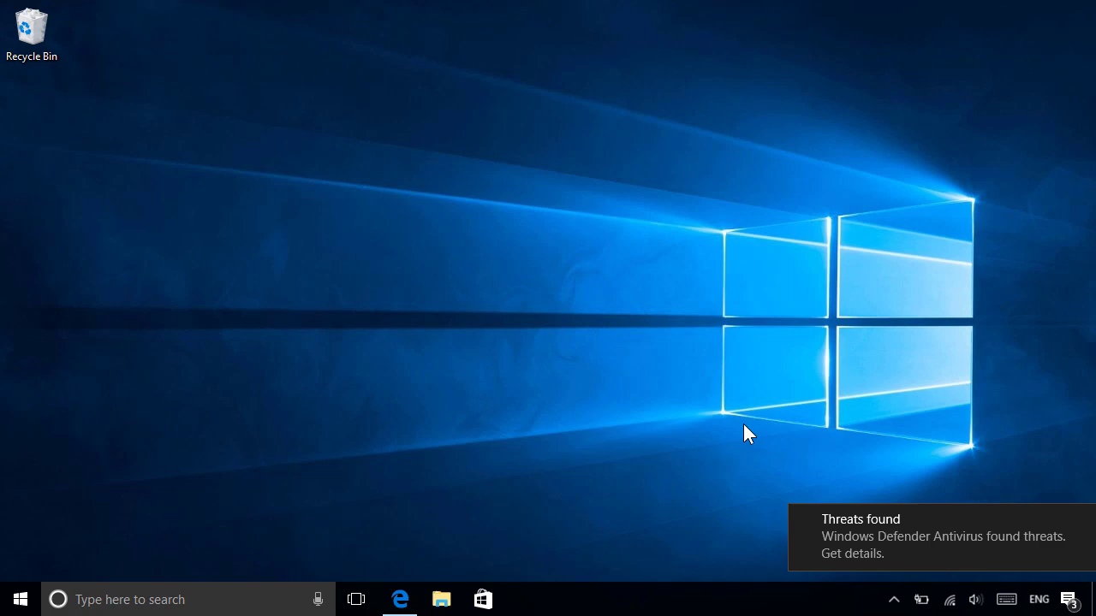
Open the found-threats notification and view the details of the quarantined Virus:DOS/EICAR_Test_File threat in the scan history.
left_click(905, 536)
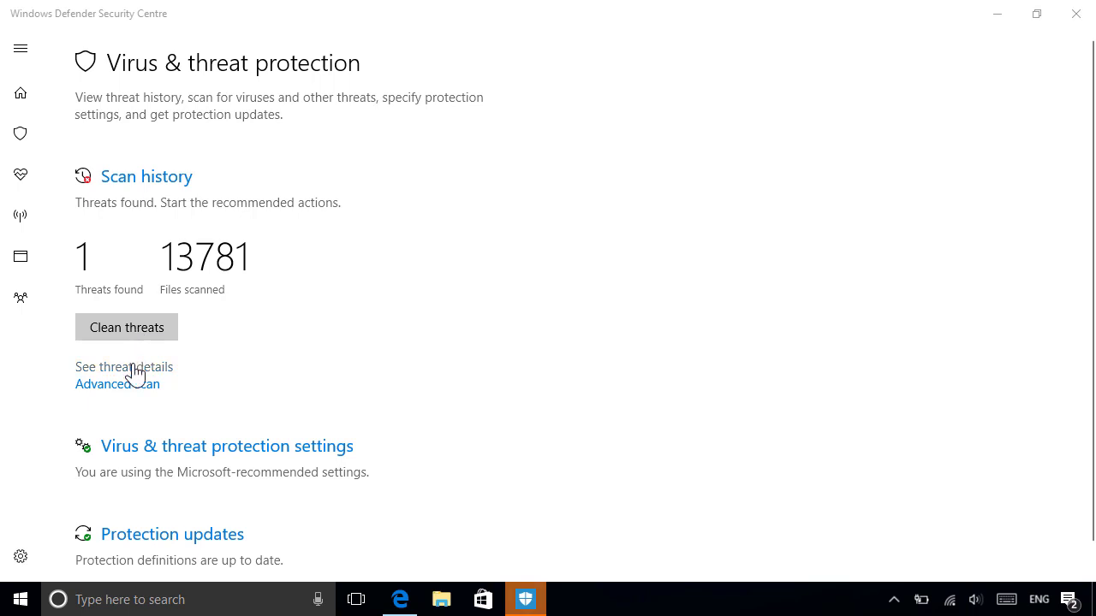
left_click(134, 370)
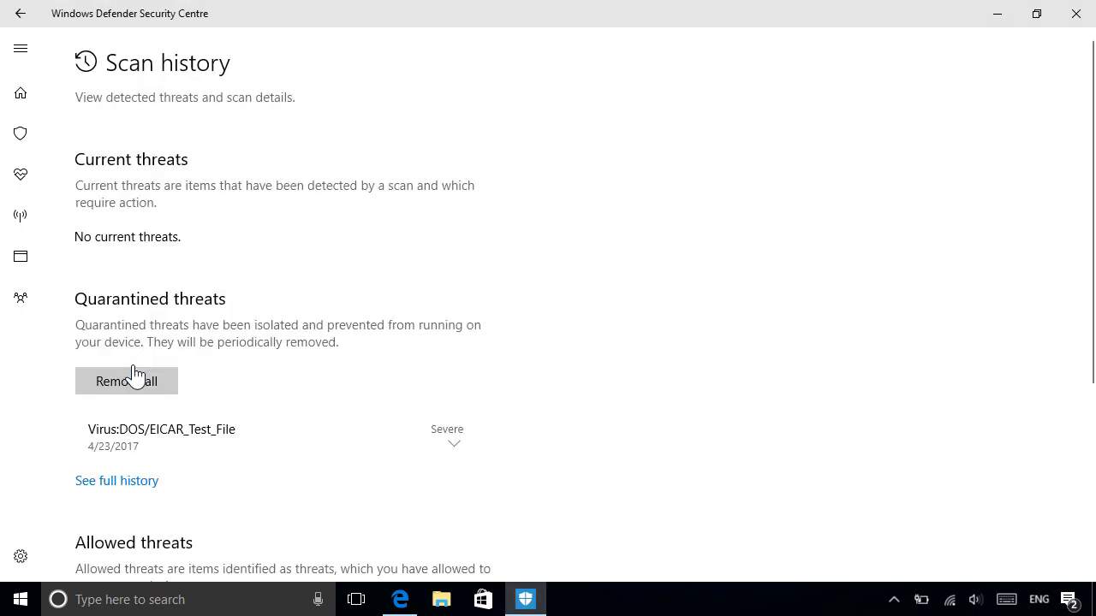
left_click(449, 428)
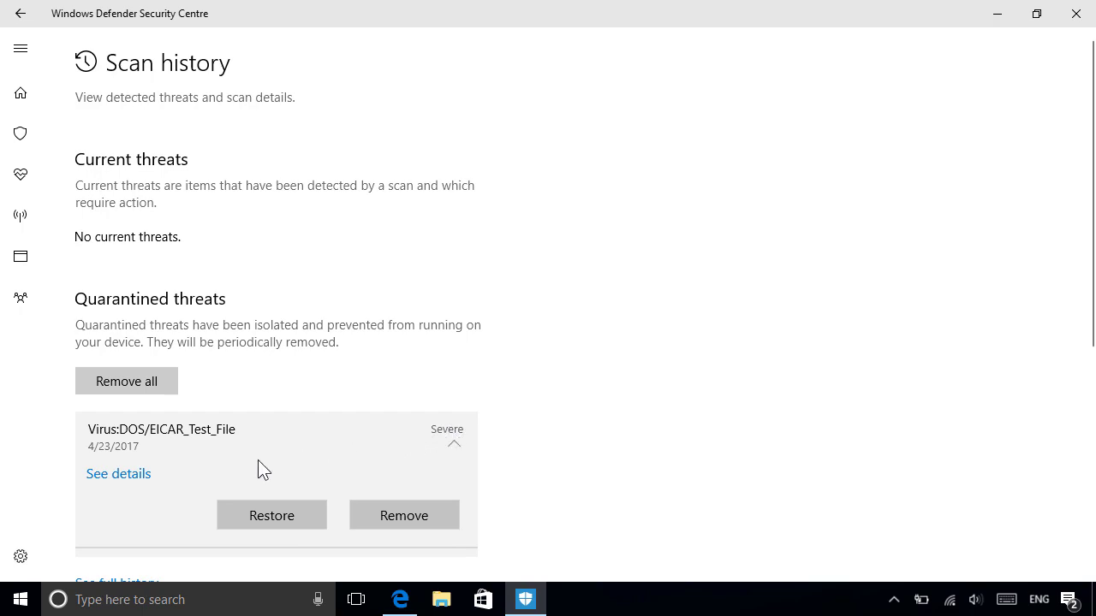
left_click(114, 481)
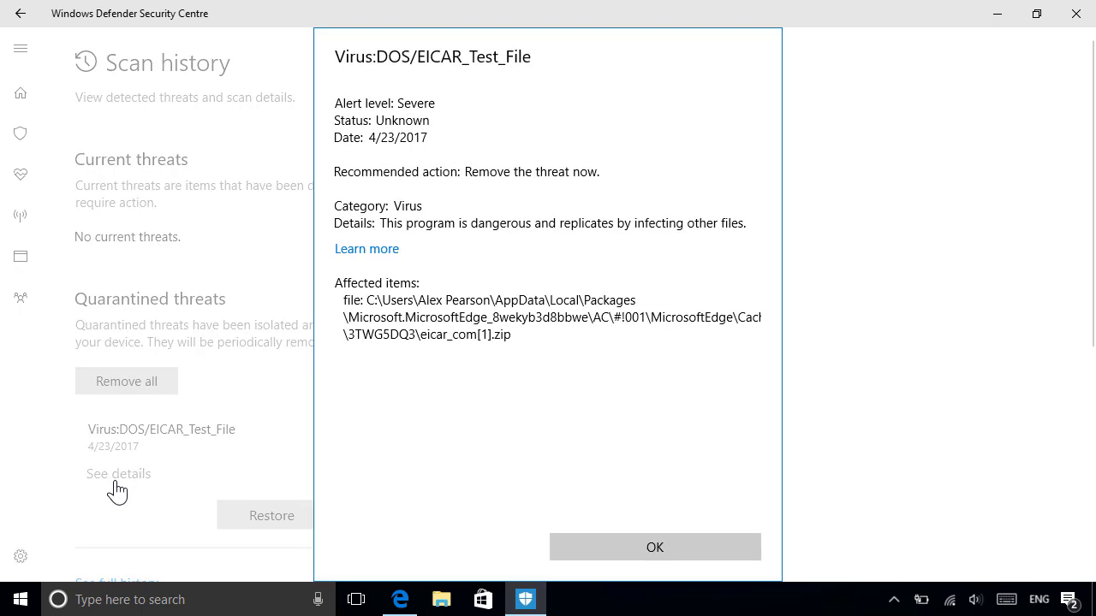
left_click(573, 548)
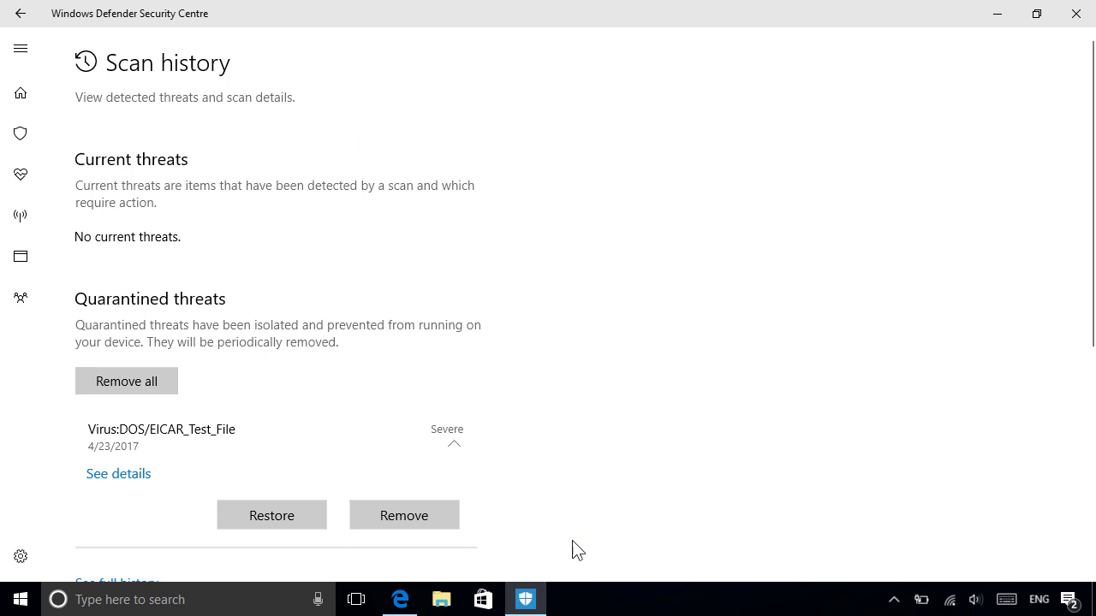
Remove the quarantined Virus:DOS/EICAR_Test_File threat and close the Security Centre.
left_click(408, 518)
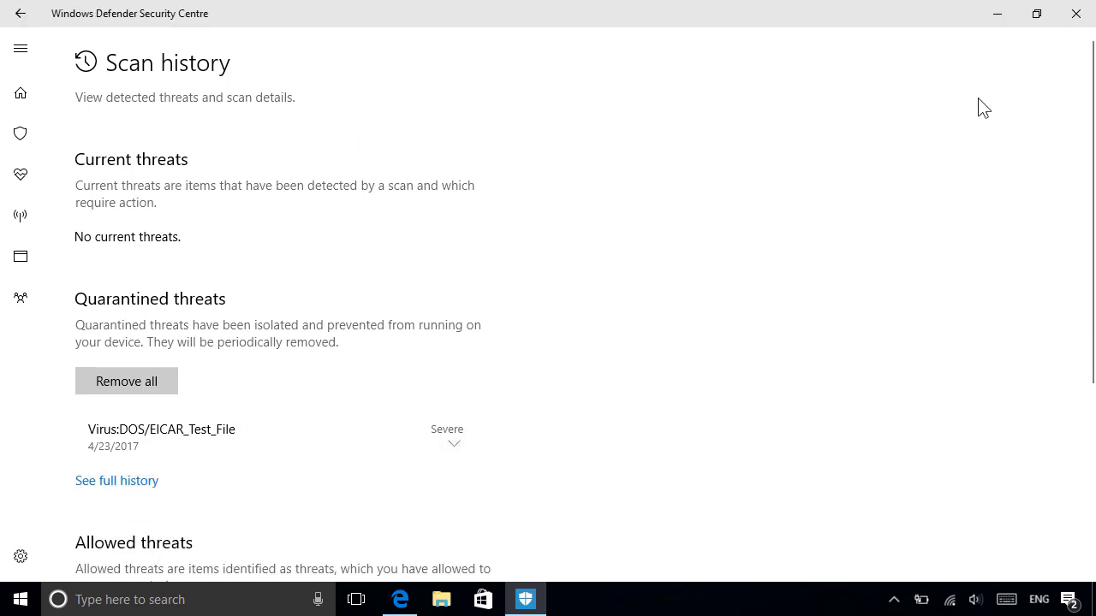
left_click(1076, 22)
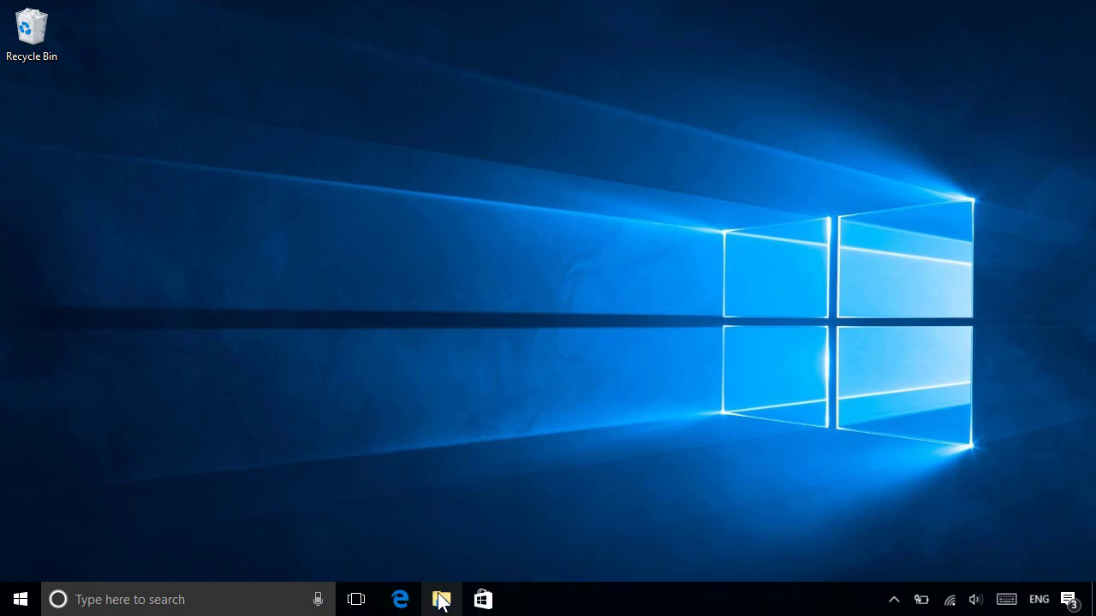
Scan the Documents folder with Windows Defender from File Explorer and look over the scan results.
left_click(441, 599)
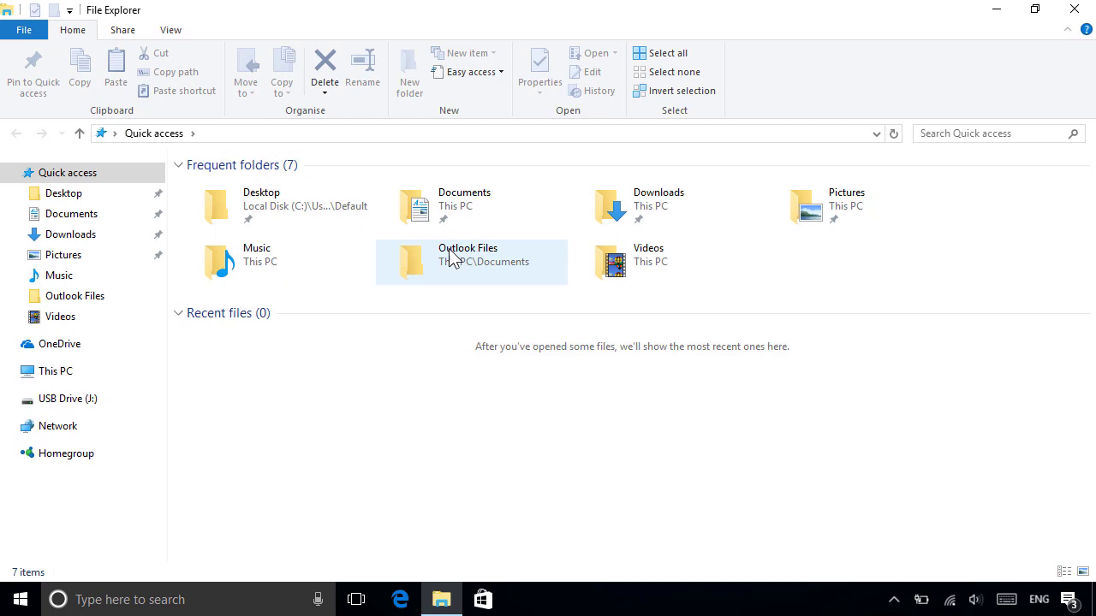
right_click(451, 213)
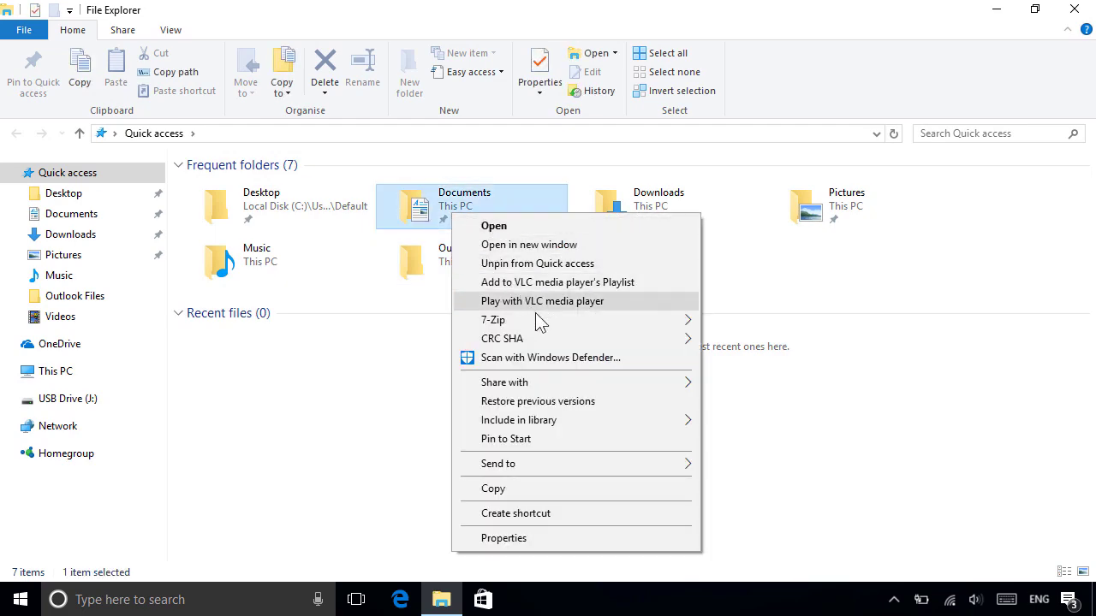
left_click(578, 360)
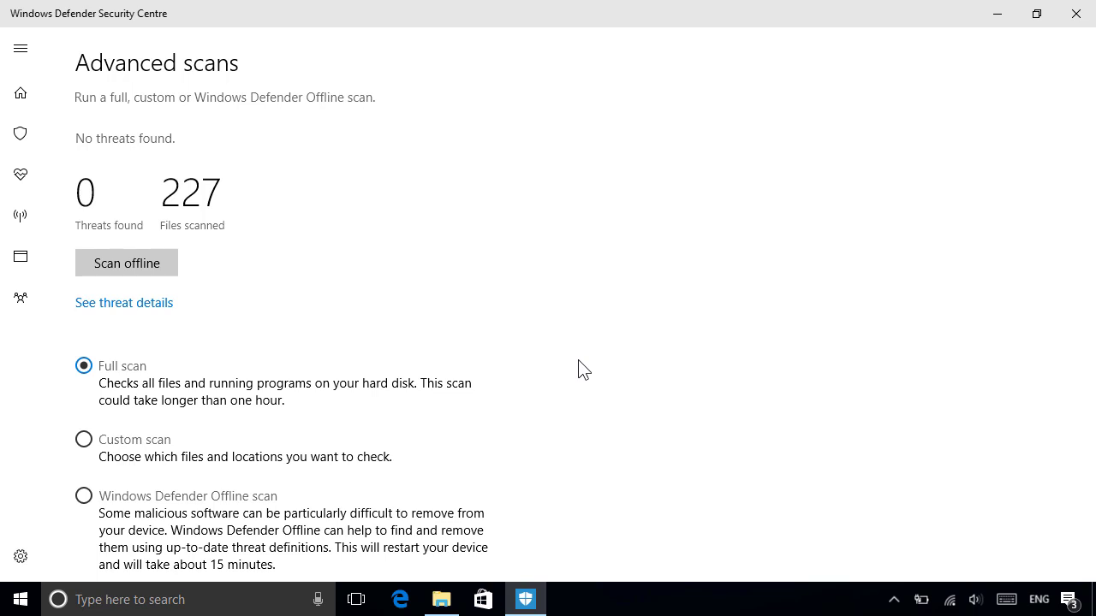
scroll(578, 370, "down", 3)
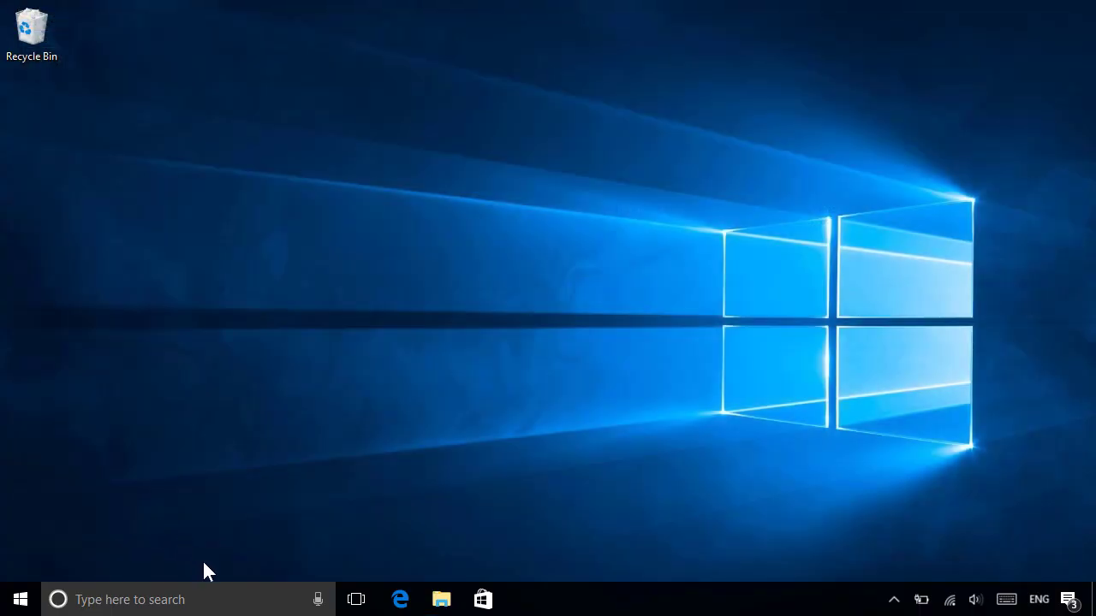
Search Windows for "defender" and launch Windows Defender Security Centre.
left_click(239, 593)
type("de")
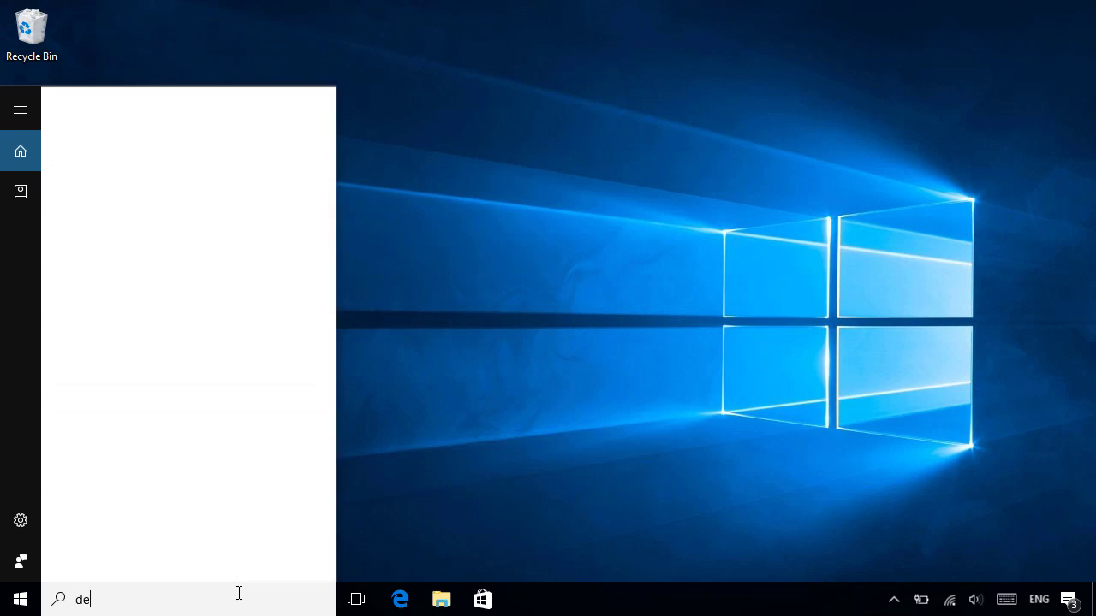
type("fender")
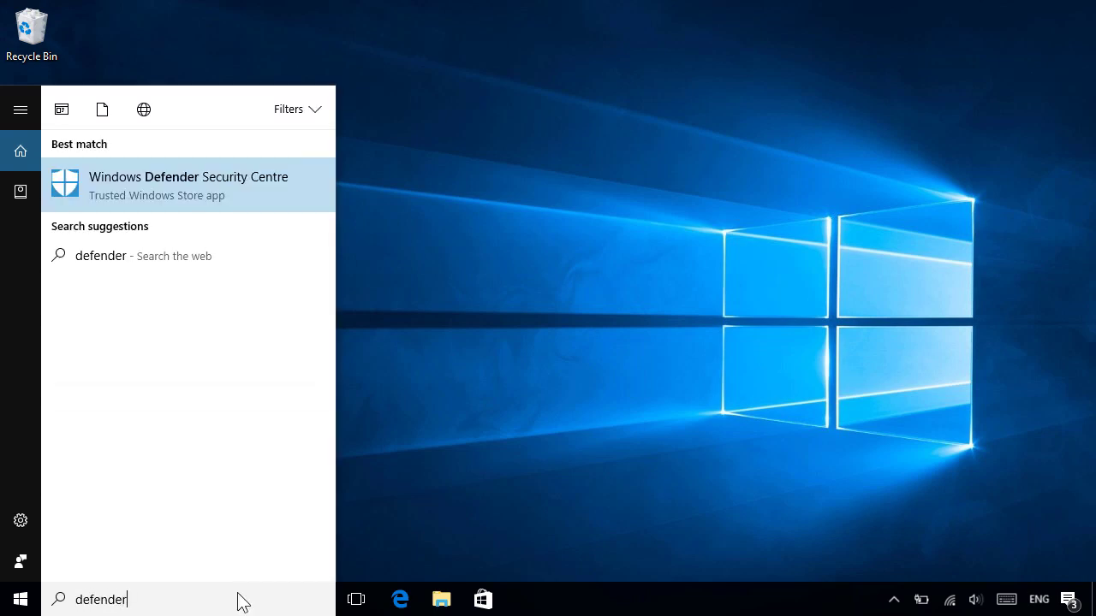
left_click(251, 203)
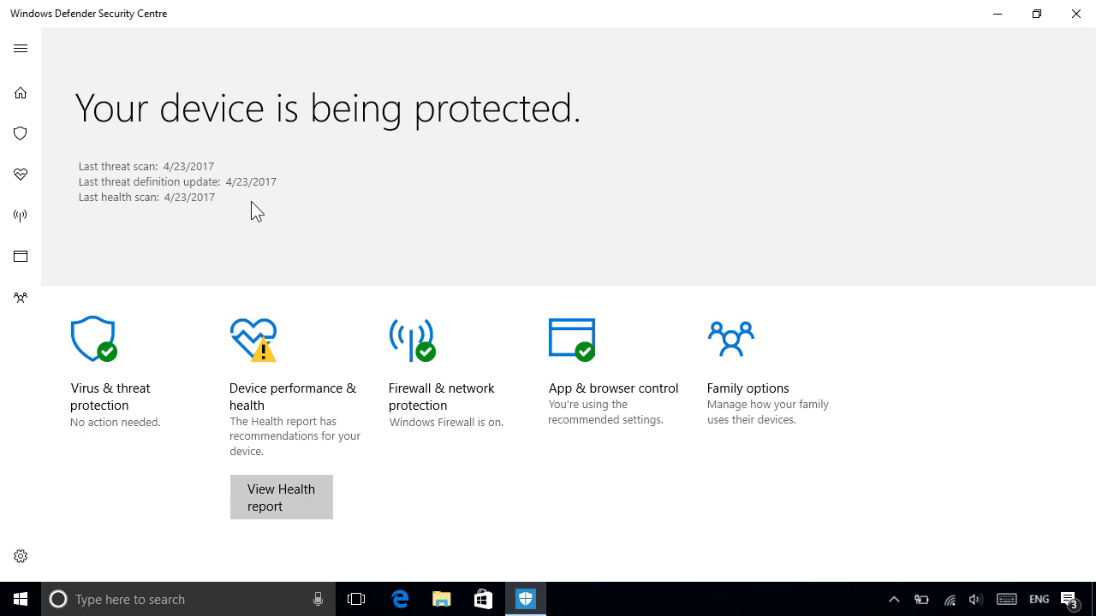
Review the current, quarantined and allowed threats in the Virus & threat protection scan history.
left_click(129, 368)
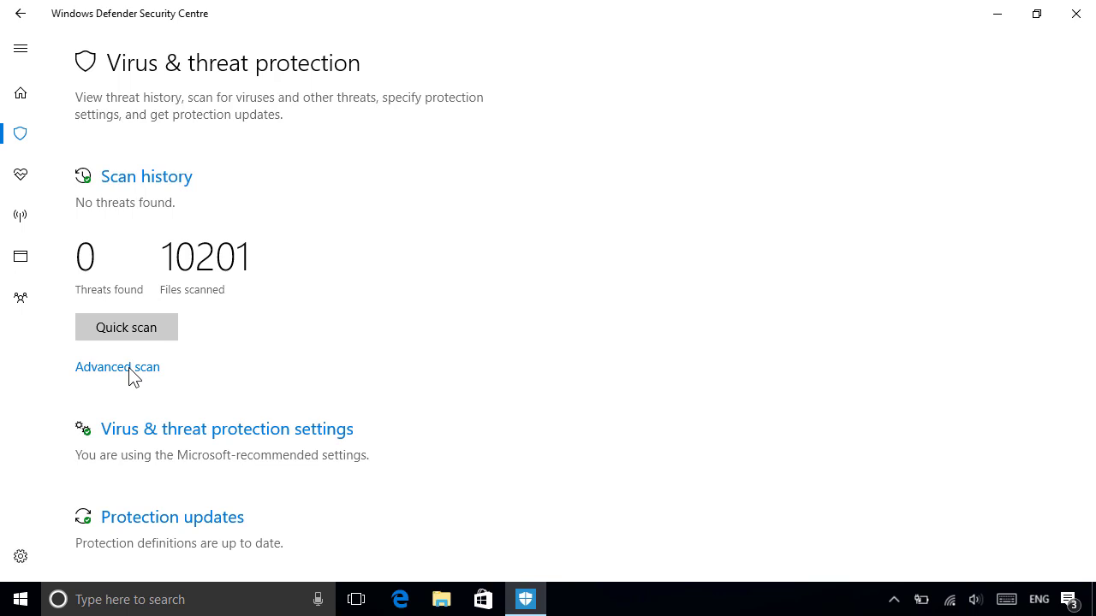
left_click(163, 178)
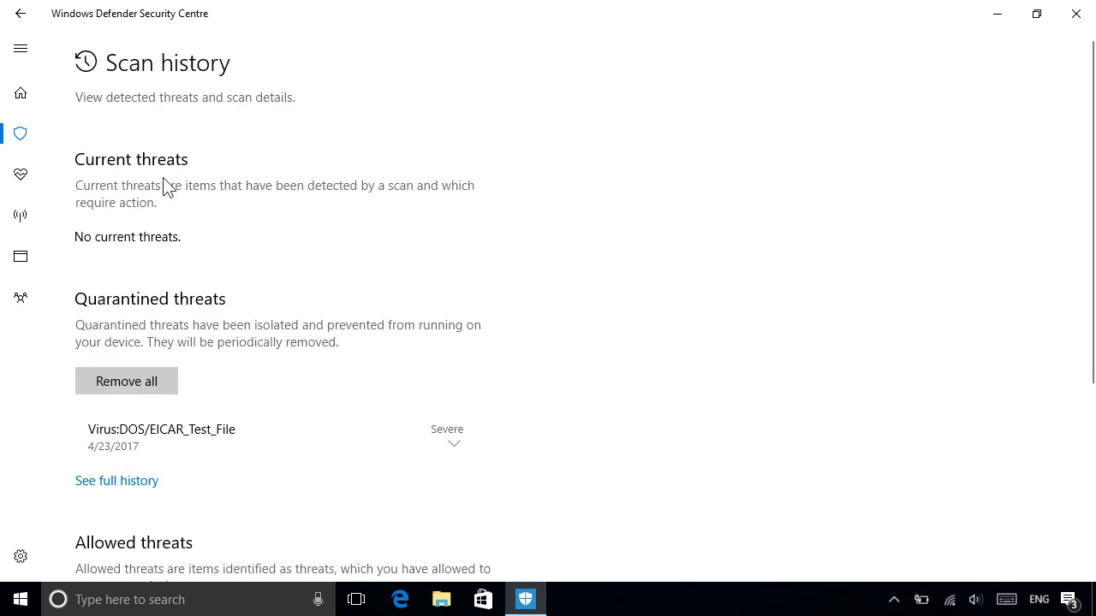
scroll(166, 181, "down", 2)
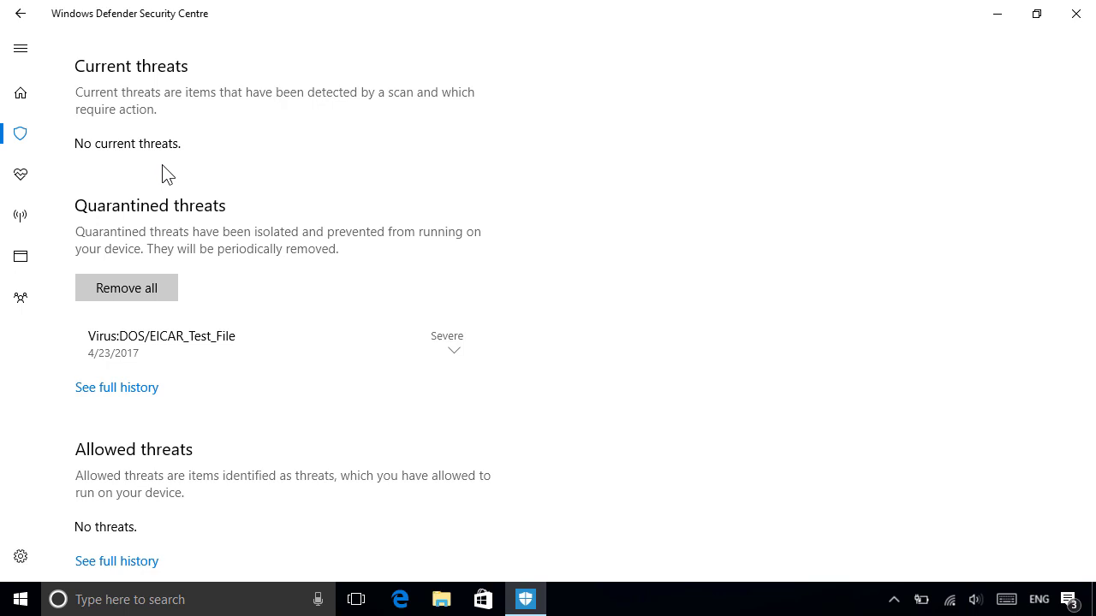
left_click(20, 13)
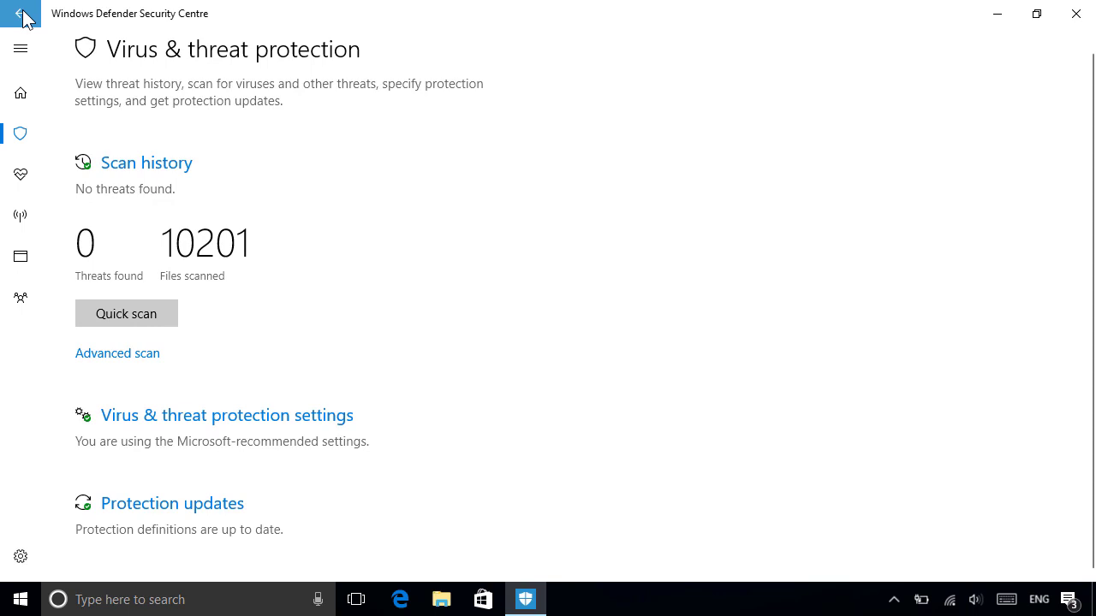
Run a quick scan and view the available advanced scan types.
left_click(161, 314)
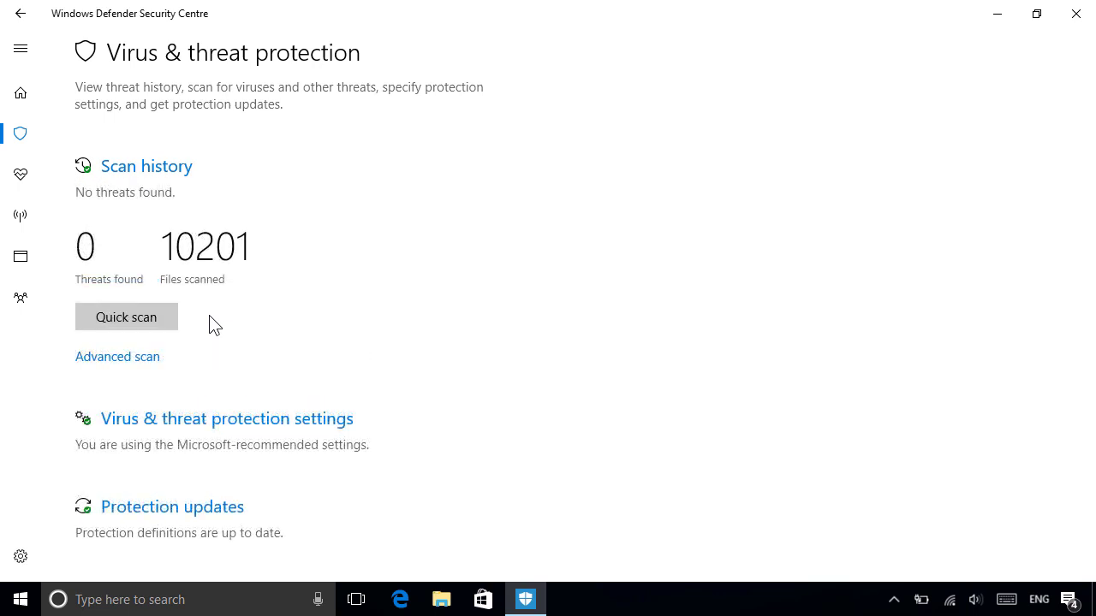
left_click(125, 358)
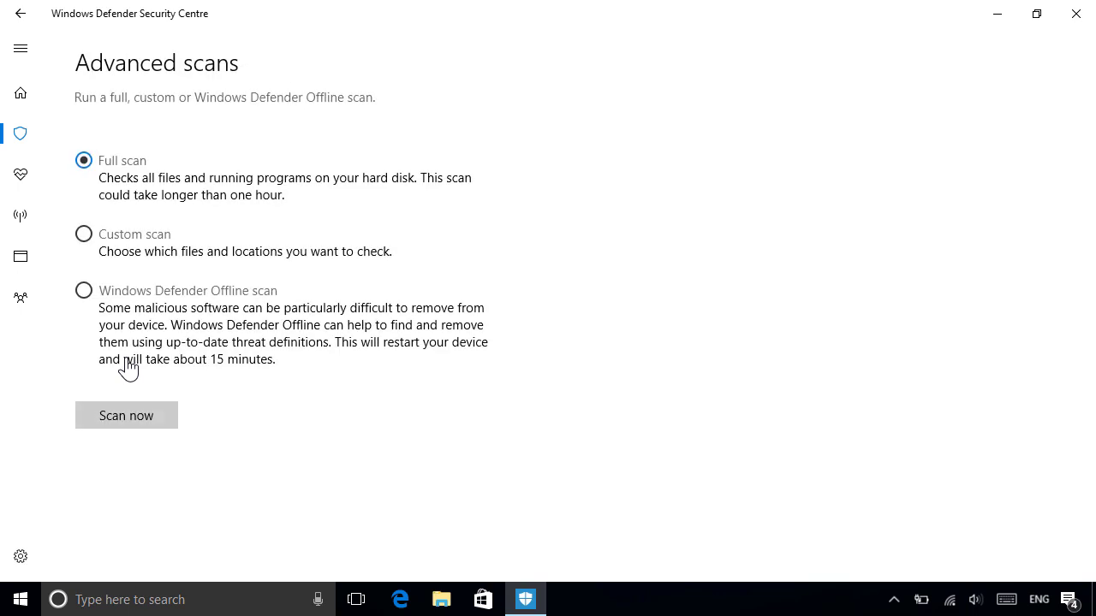
left_click(25, 21)
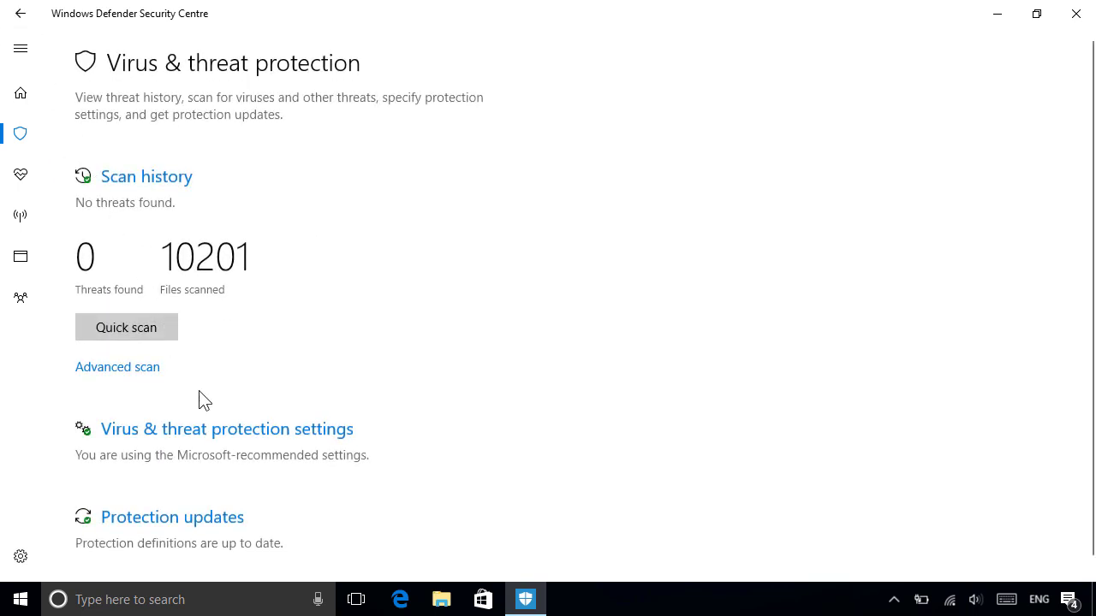
Look through the Virus & threat protection settings, from real-time protection down to exclusions and notifications.
left_click(219, 434)
scroll(1093, 219, "down", 5)
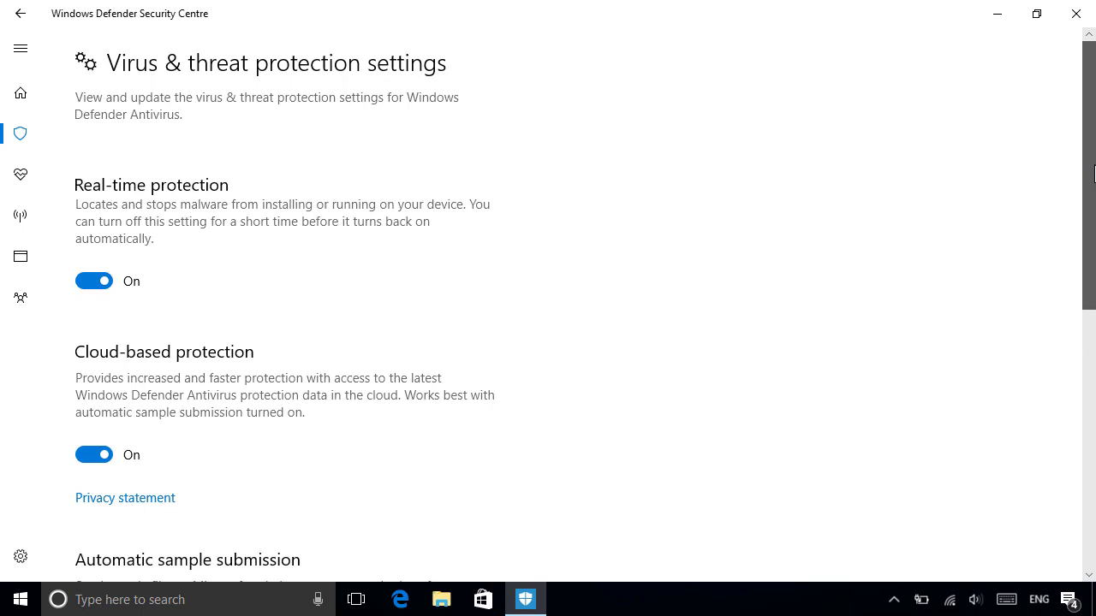
left_click_drag(1093, 219, 1093, 426)
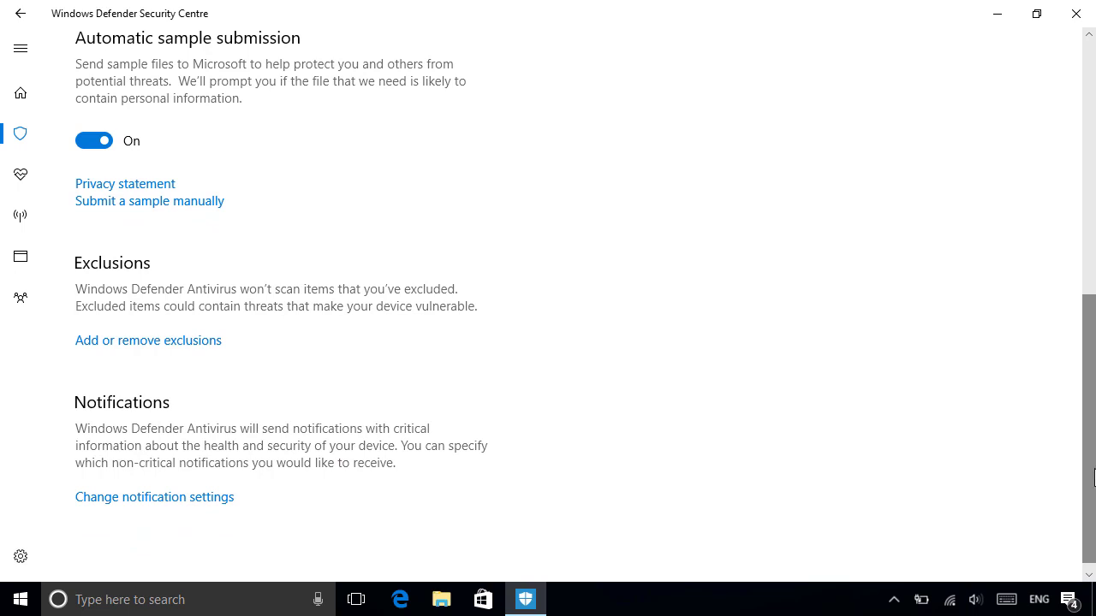
left_click(21, 15)
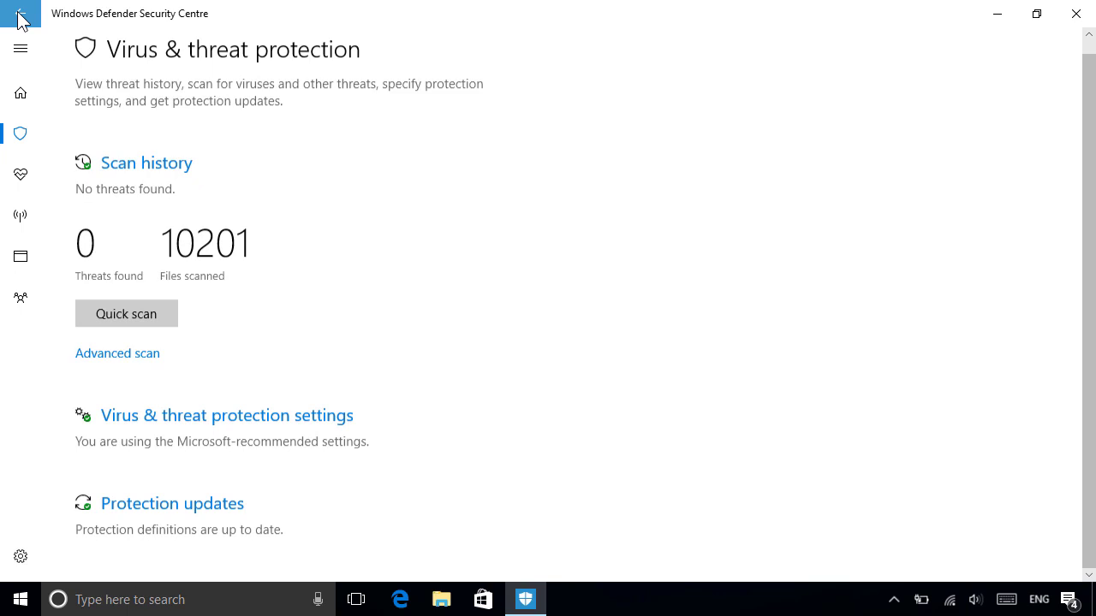
Check for threat definition updates under Protection updates and return to the home page.
left_click(160, 505)
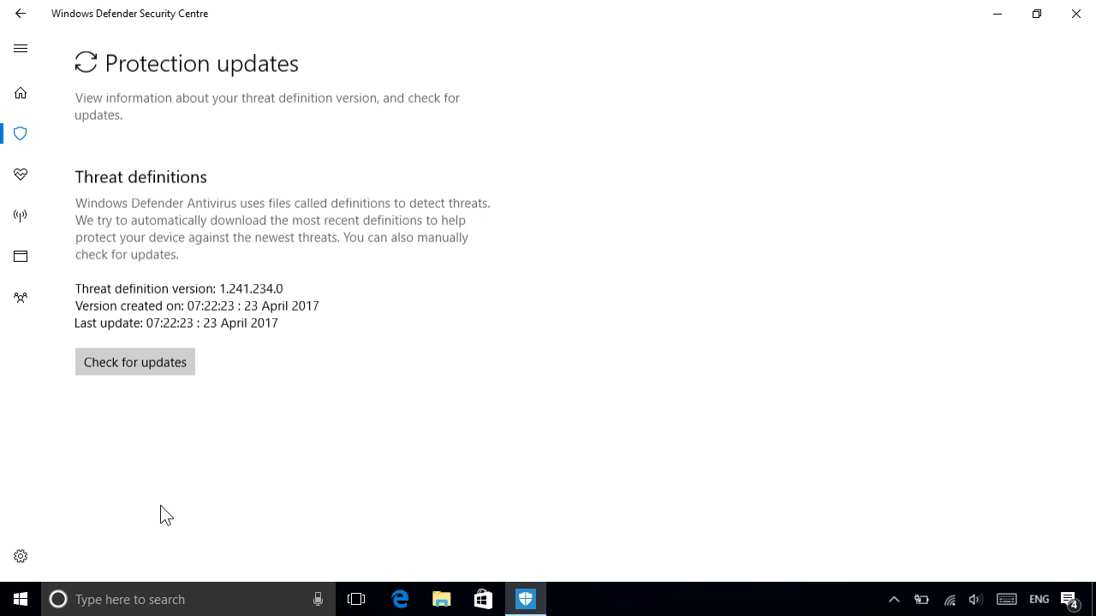
left_click(141, 366)
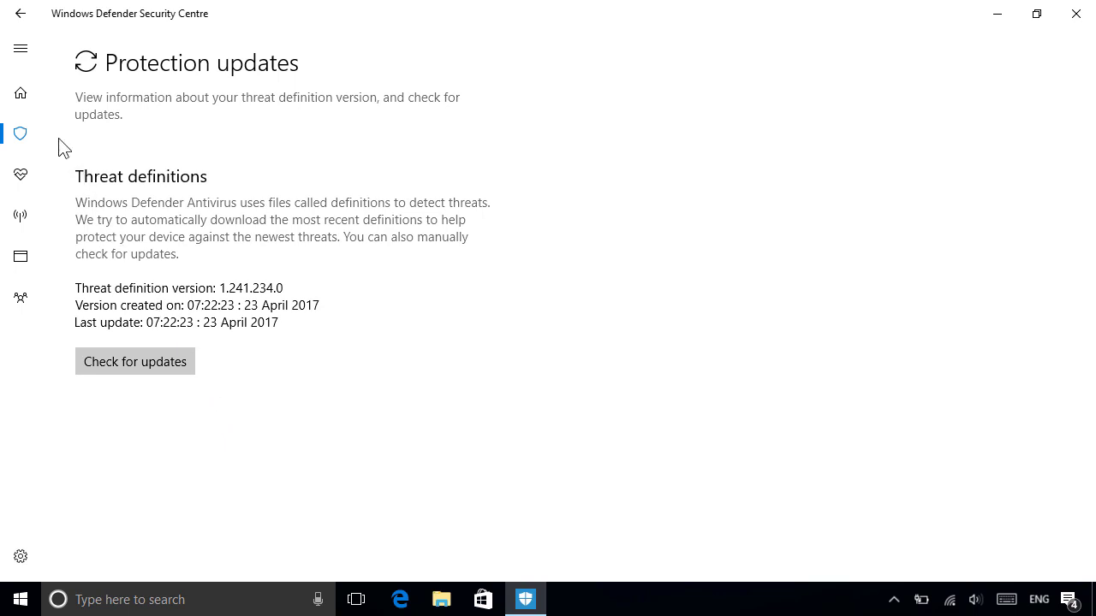
left_click(35, 110)
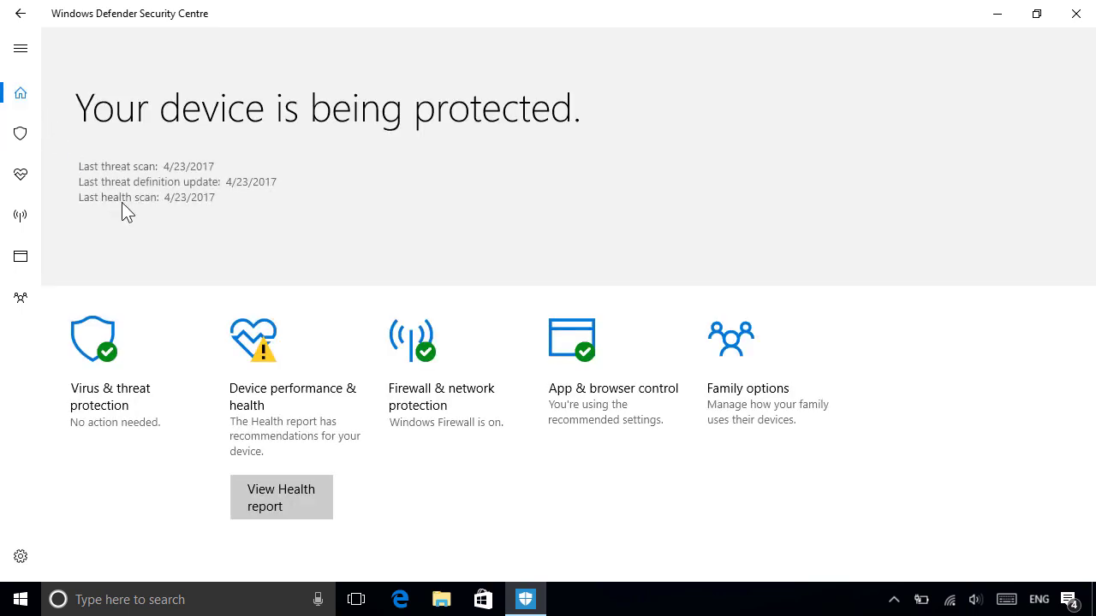
Examine the device driver recommendation in the Device performance & health report and the additional information on Fresh start.
left_click(300, 374)
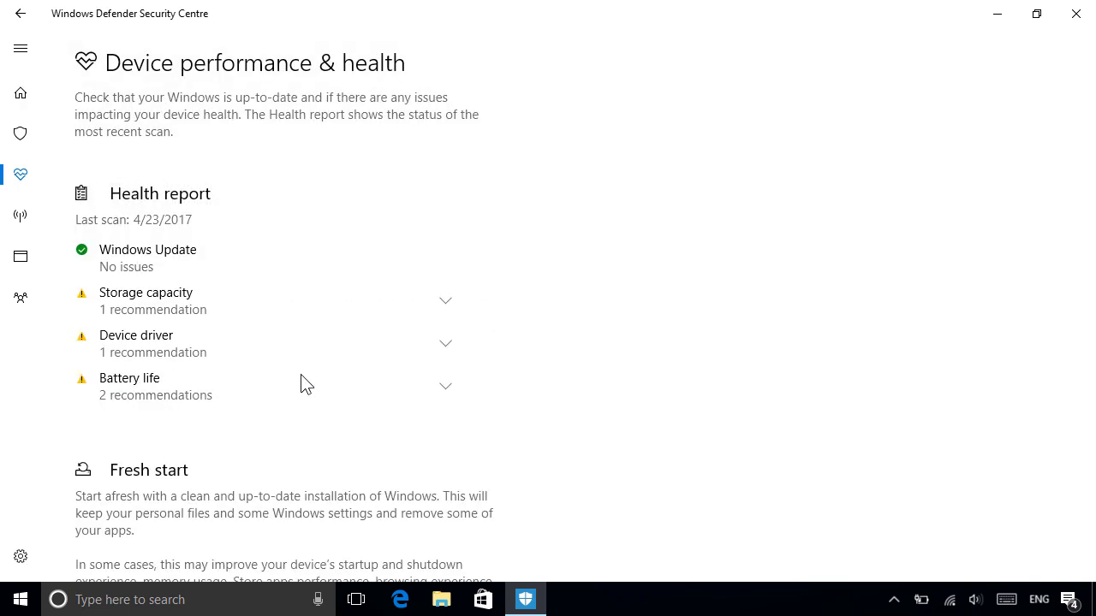
left_click(433, 343)
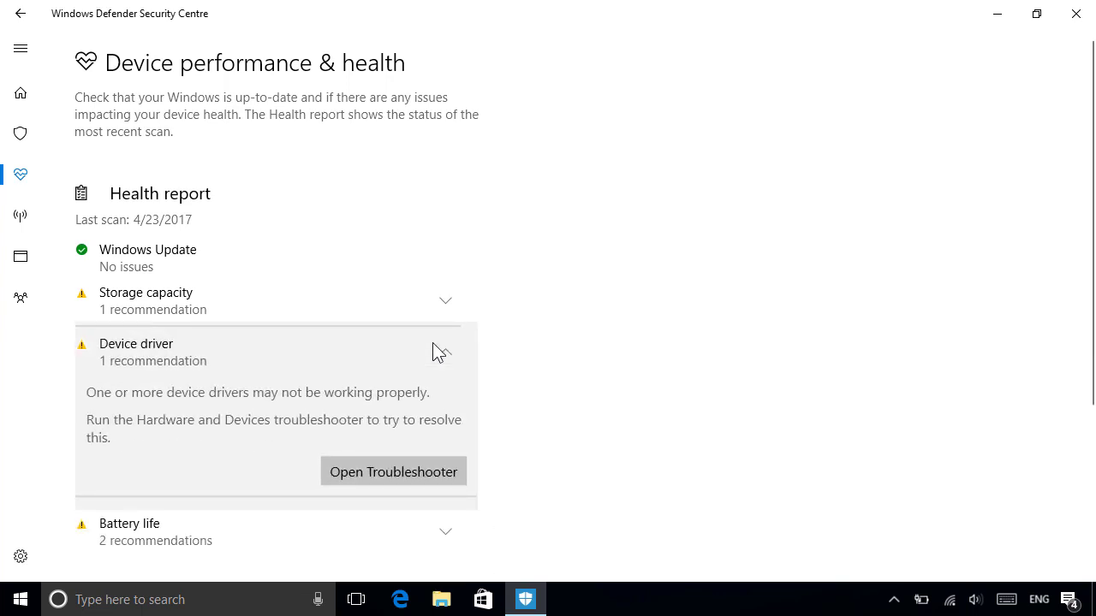
scroll(432, 344, "down", 3)
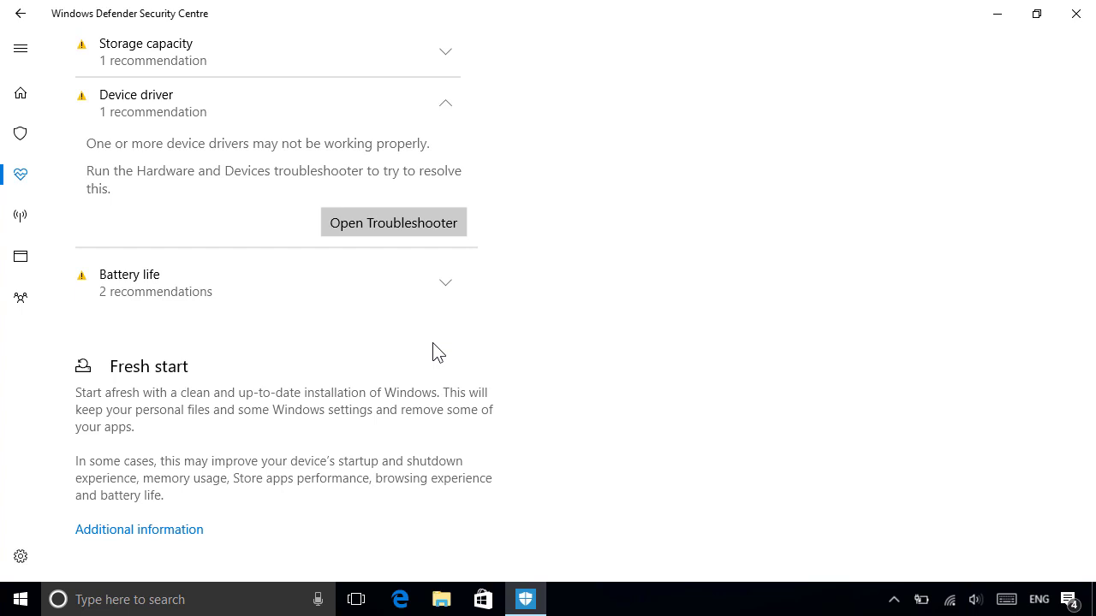
left_click(173, 534)
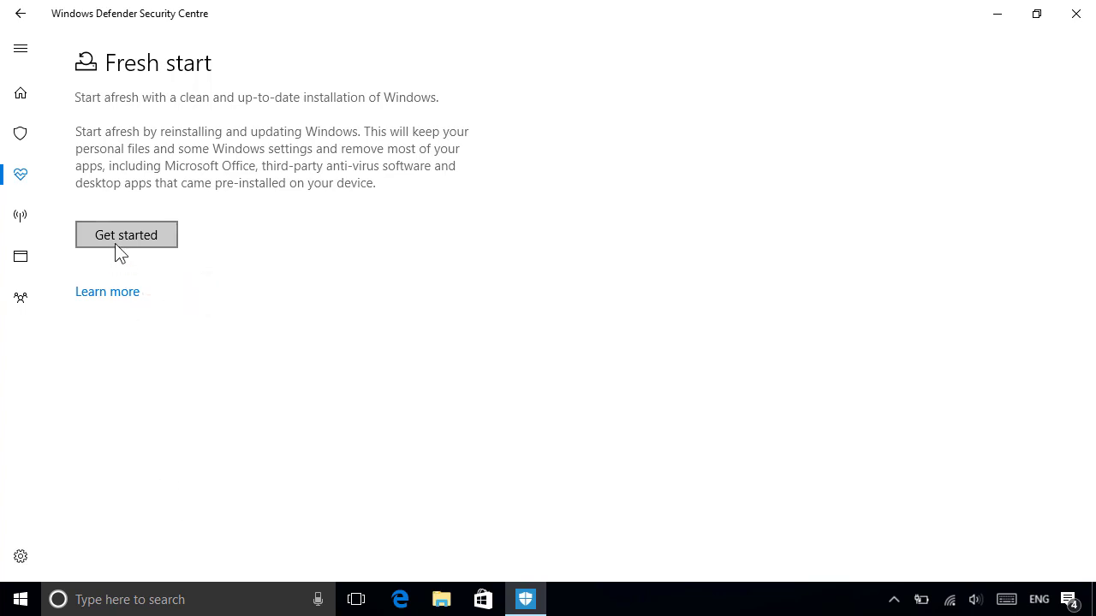
View the Firewall & network protection, App & browser control and Family options pages, and close the Security Centre.
left_click(24, 221)
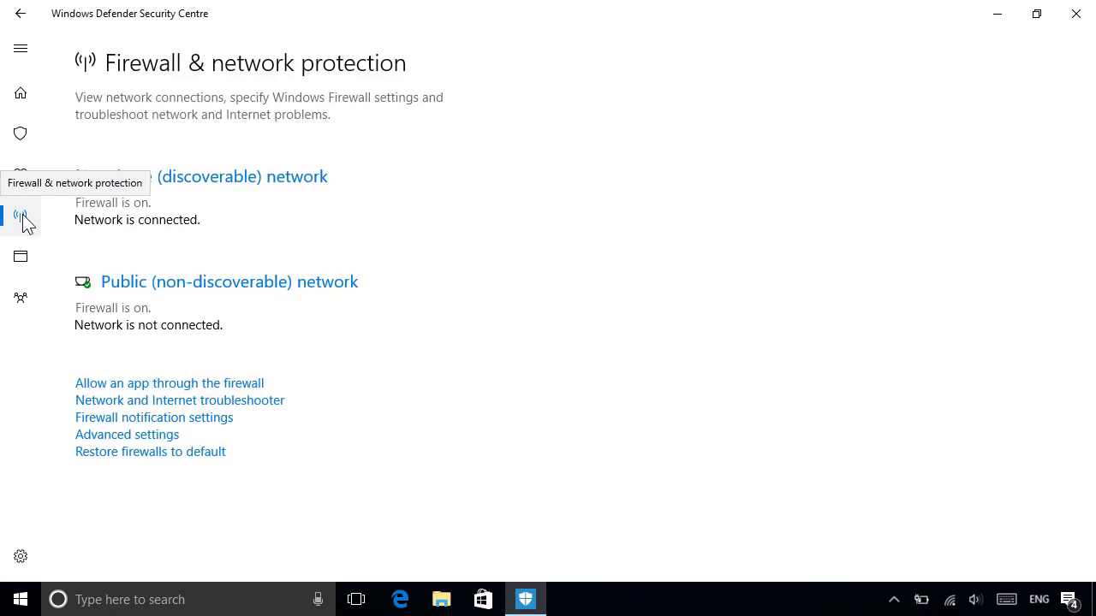
left_click(24, 263)
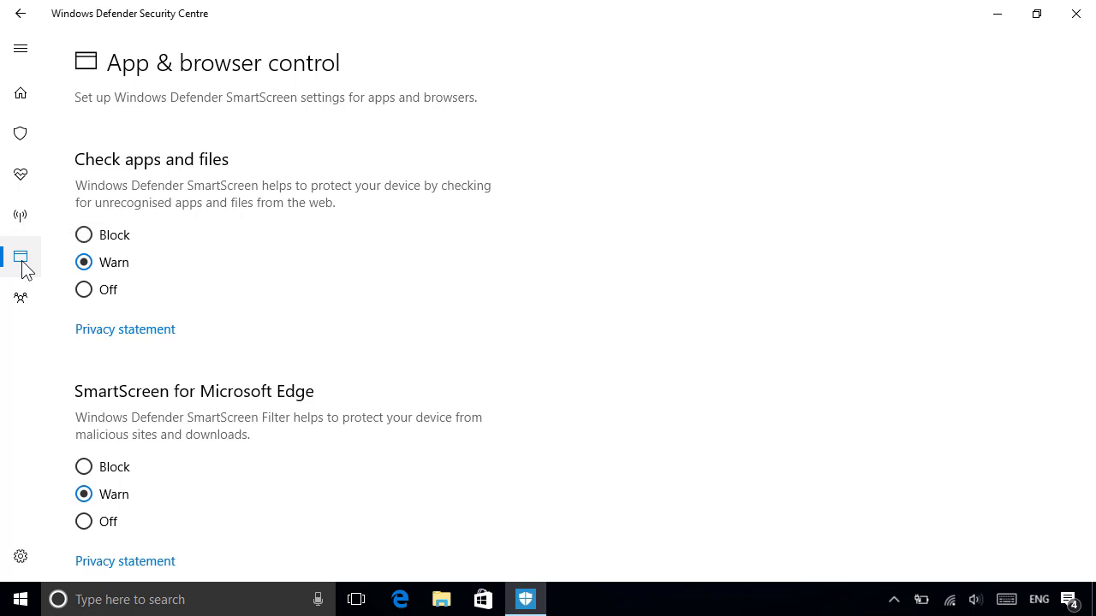
left_click(22, 304)
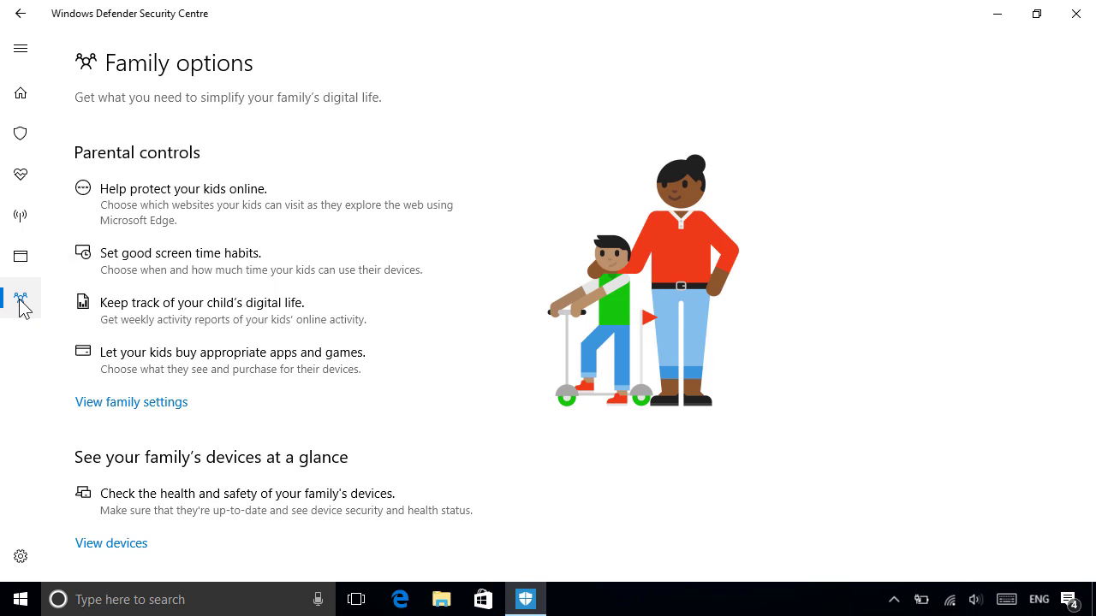
left_click(1068, 25)
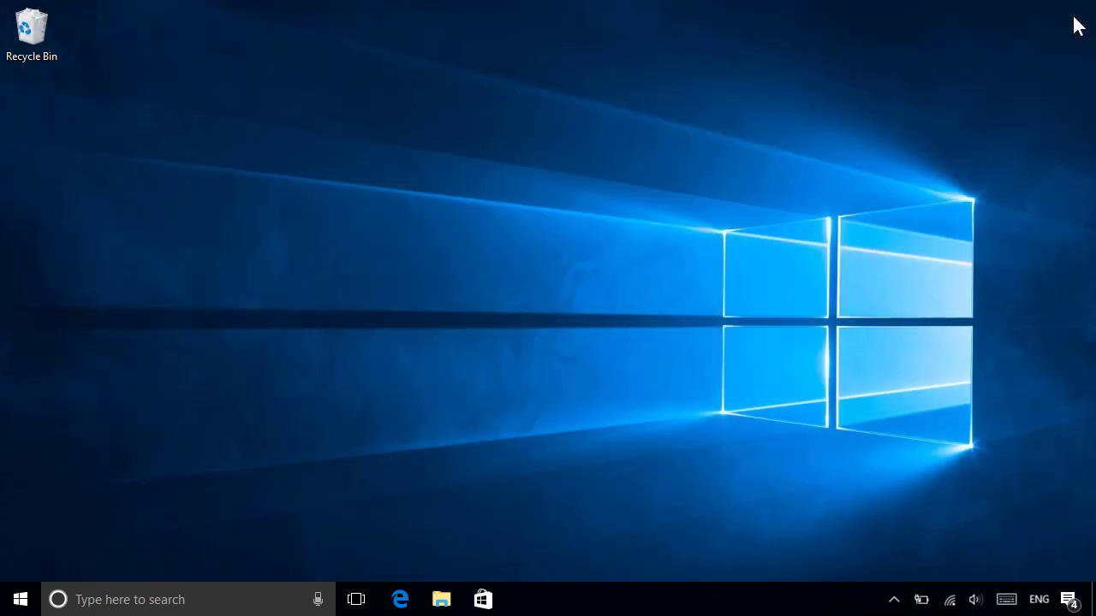